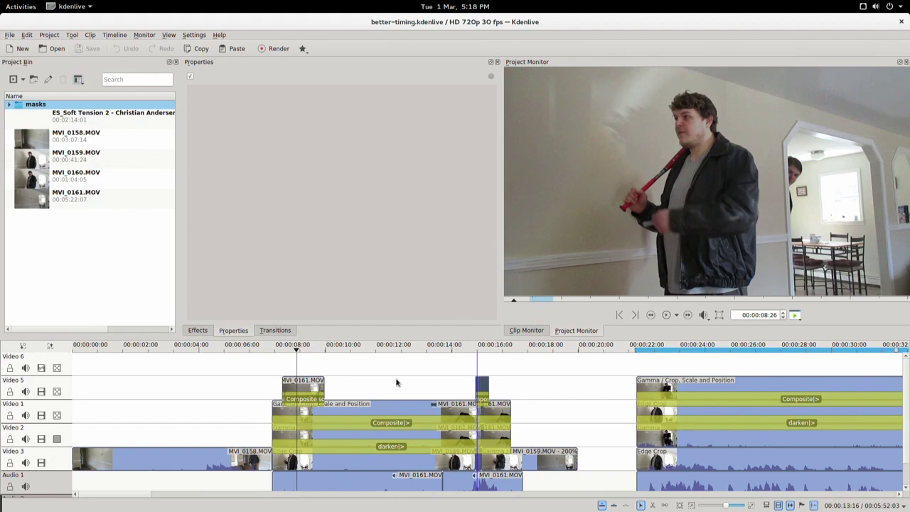
- Scrub the timeline to preview the tackle footage around nine seconds in
{"action": "scroll", "coordinate": [242, 367], "scroll_direction": "up", "scroll_amount": 1}
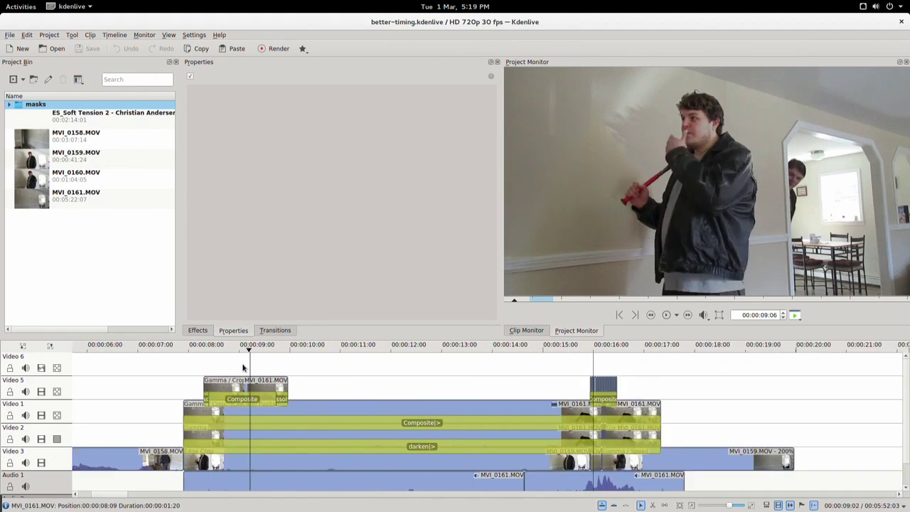
{"action": "left_click_drag", "start_coordinate": [252, 366], "coordinate": [276, 370]}
{"action": "scroll", "coordinate": [348, 402], "scroll_direction": "down", "scroll_amount": 2}
{"action": "scroll", "coordinate": [184, 439], "scroll_direction": "up", "scroll_amount": 2}
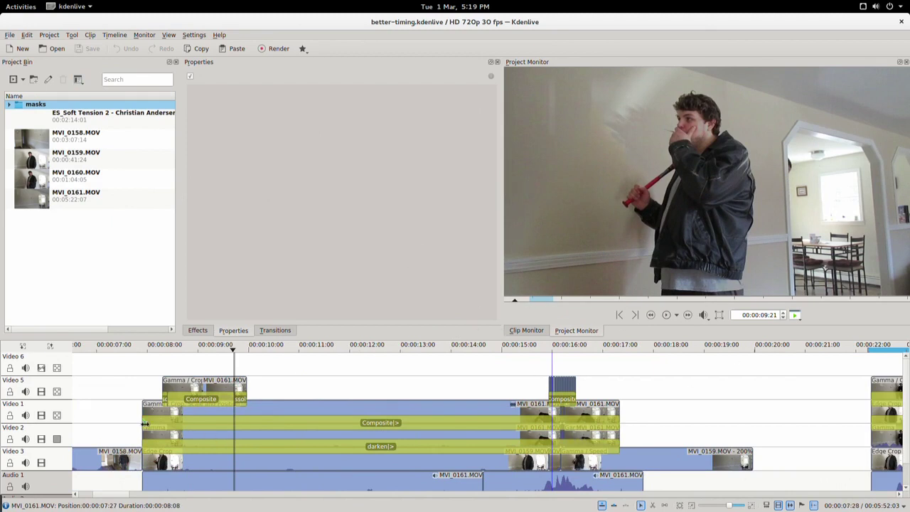
- Switch off Video 2's picture and play from about thirteen seconds to compare brightness
{"action": "left_click", "coordinate": [42, 441]}
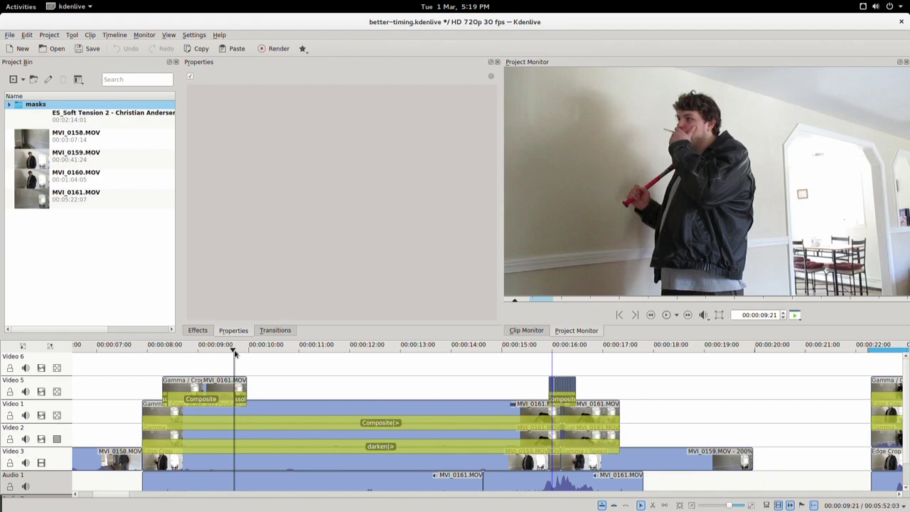
{"action": "left_click_drag", "start_coordinate": [234, 349], "coordinate": [503, 363]}
{"action": "key", "text": "space"}
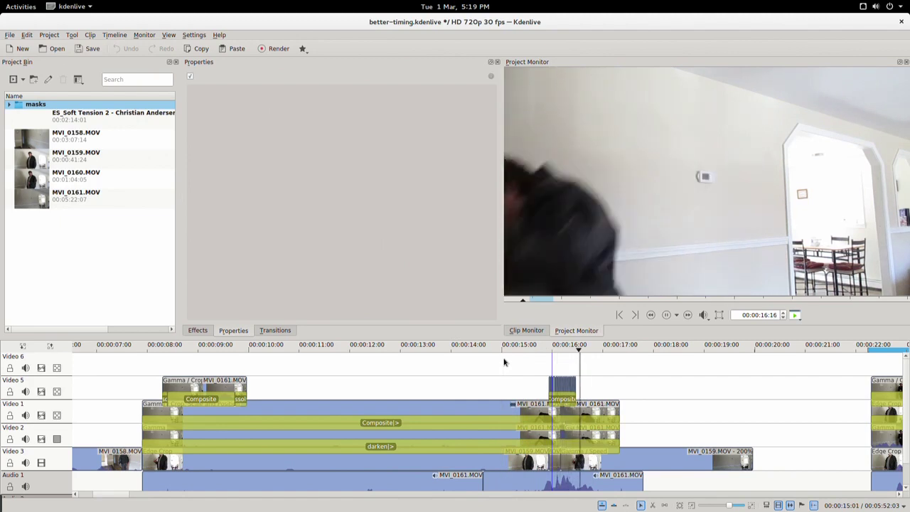
{"action": "left_click", "coordinate": [468, 349]}
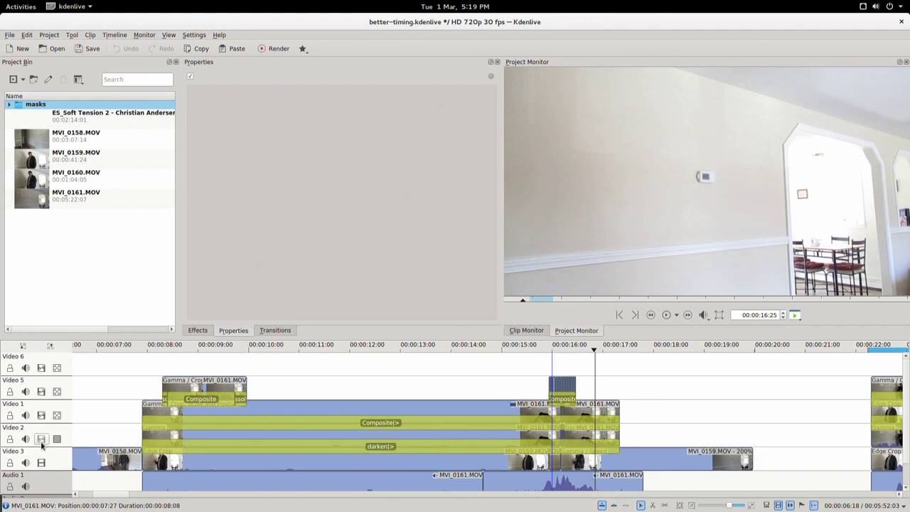
{"action": "left_click", "coordinate": [41, 463]}
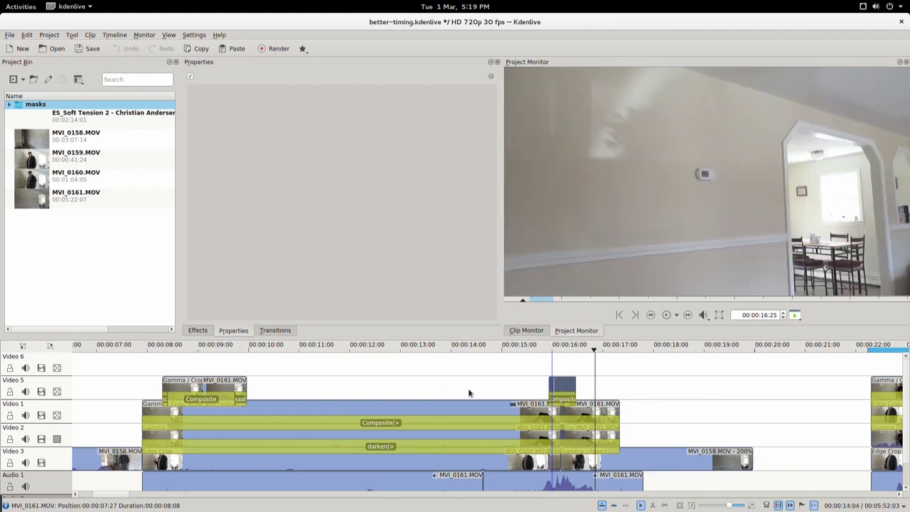
{"action": "left_click_drag", "start_coordinate": [490, 350], "coordinate": [231, 377]}
{"action": "key", "text": "space"}
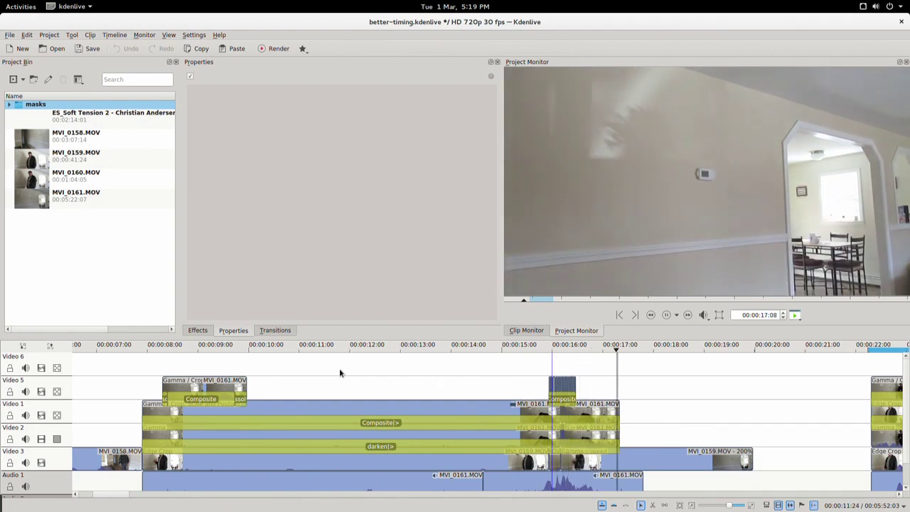
{"action": "key", "text": "space"}
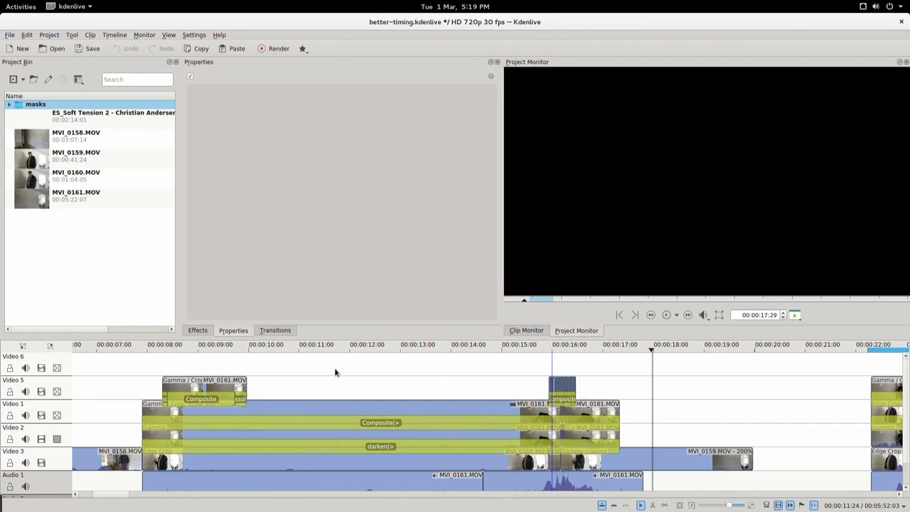
{"action": "left_click", "coordinate": [43, 463]}
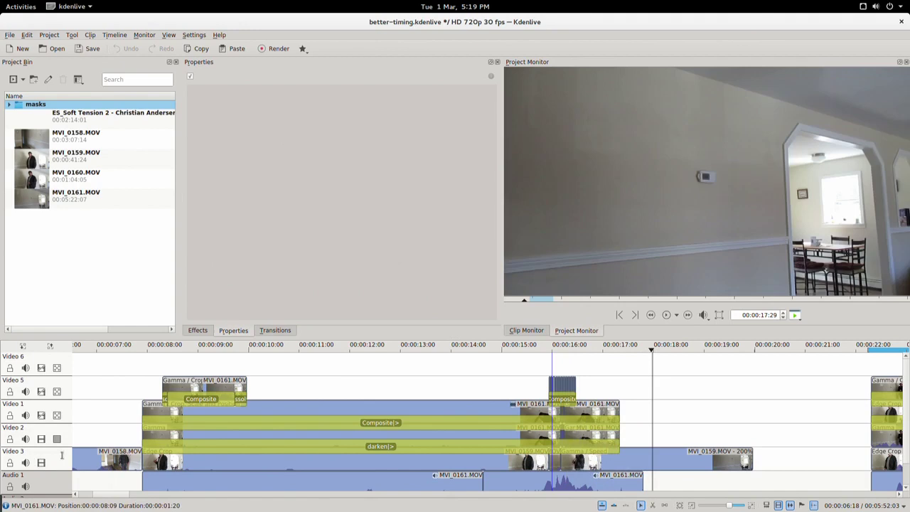
{"action": "left_click", "coordinate": [402, 365]}
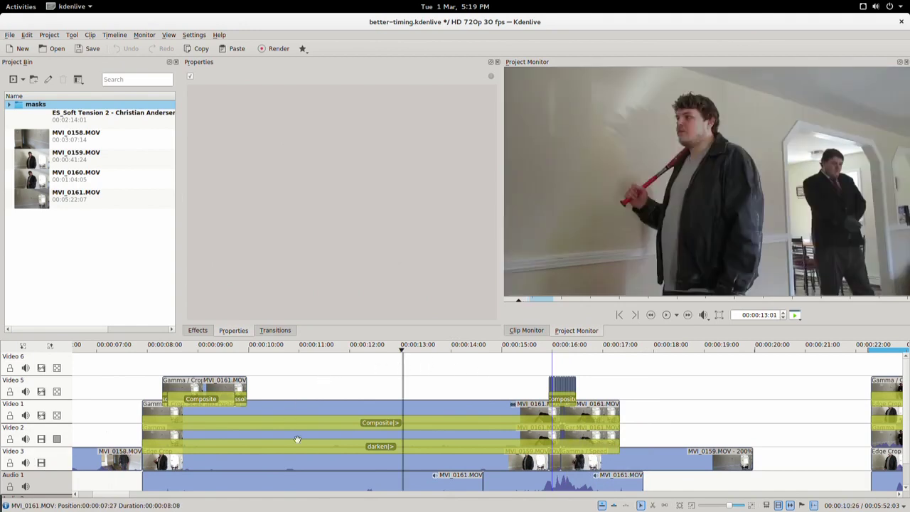
{"action": "left_click", "coordinate": [364, 447]}
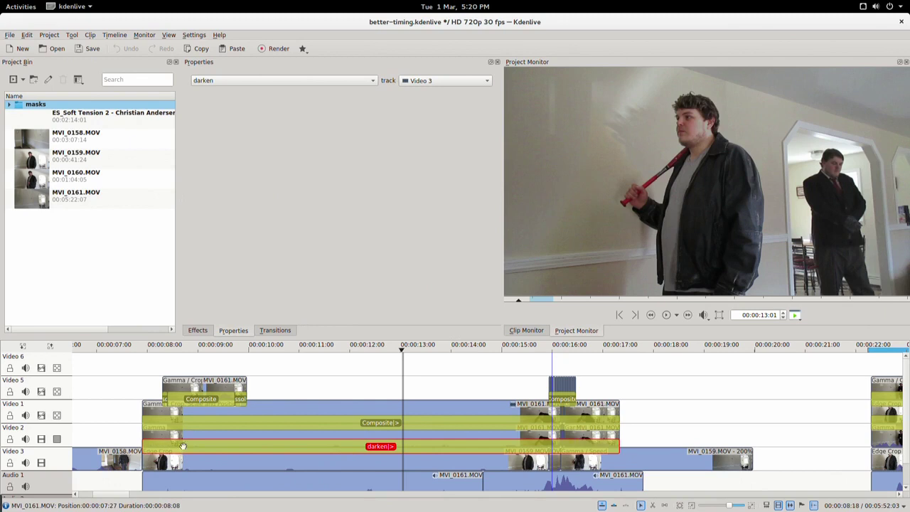
{"action": "right_click", "coordinate": [239, 432]}
{"action": "mouse_move", "coordinate": [318, 418]}
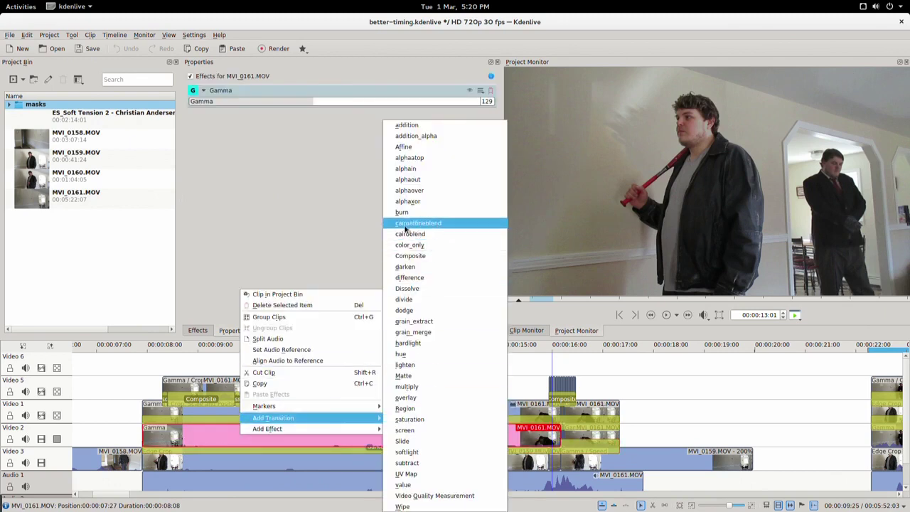
{"action": "left_click", "coordinate": [200, 442]}
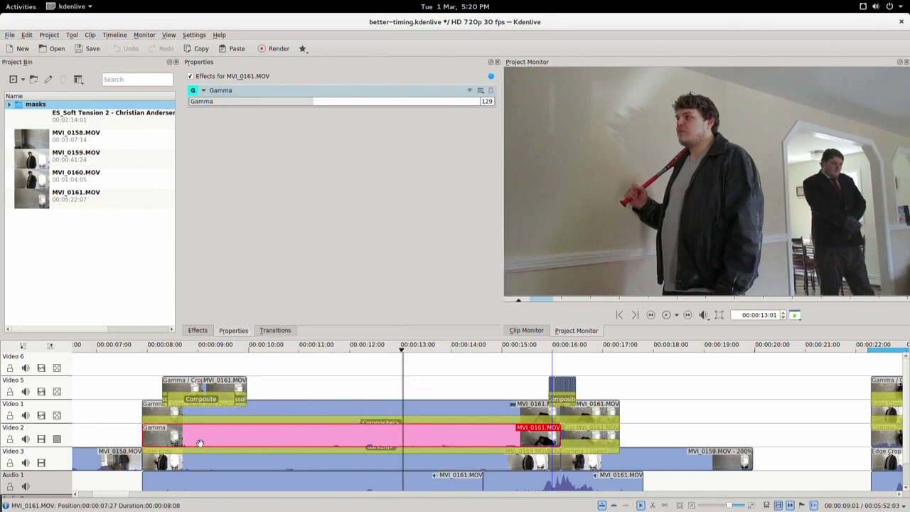
{"action": "key", "text": "Delete"}
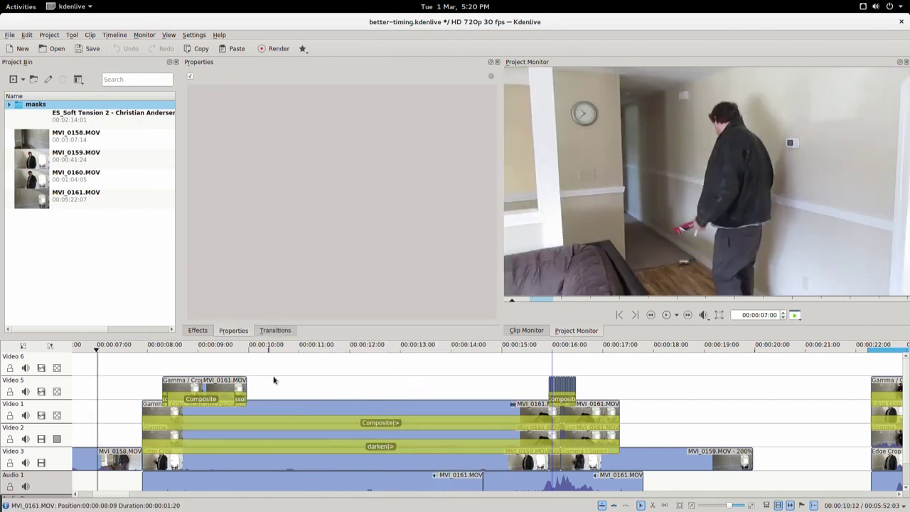
- Select the darken transition at 00:00:11:08 and toggle Video 2's picture off and back on
{"action": "left_click", "coordinate": [314, 379]}
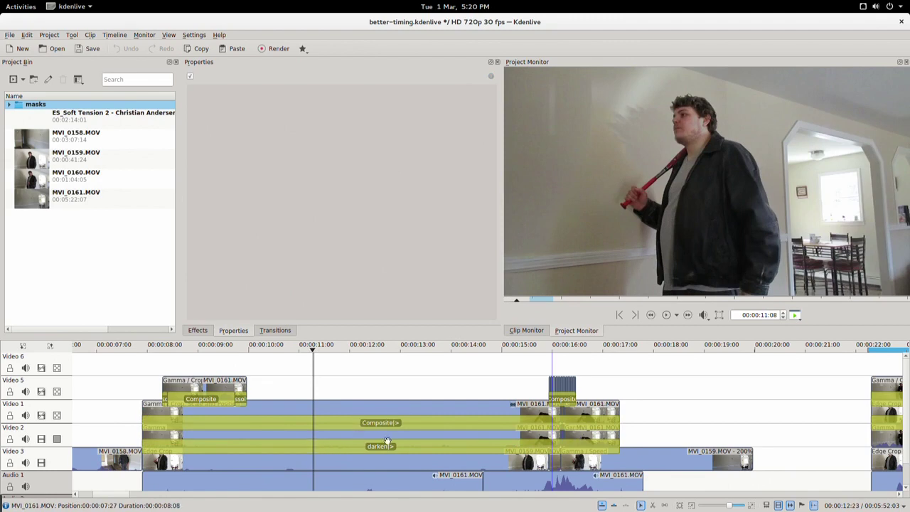
{"action": "left_click", "coordinate": [353, 446]}
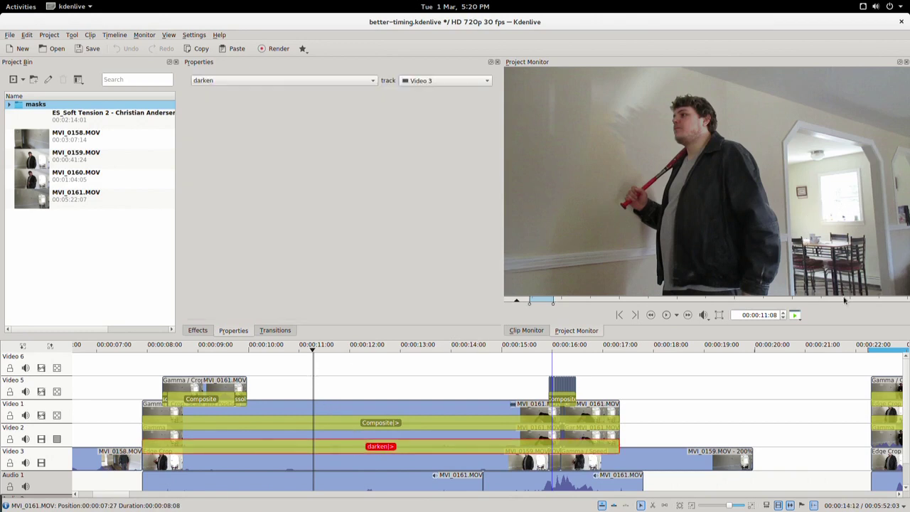
{"action": "left_click", "coordinate": [40, 440]}
{"action": "left_click", "coordinate": [40, 439]}
- Compare without Video 2's darkening, then select MVI_0161.MOV to show its Gamma 129 effect
{"action": "left_click", "coordinate": [40, 439]}
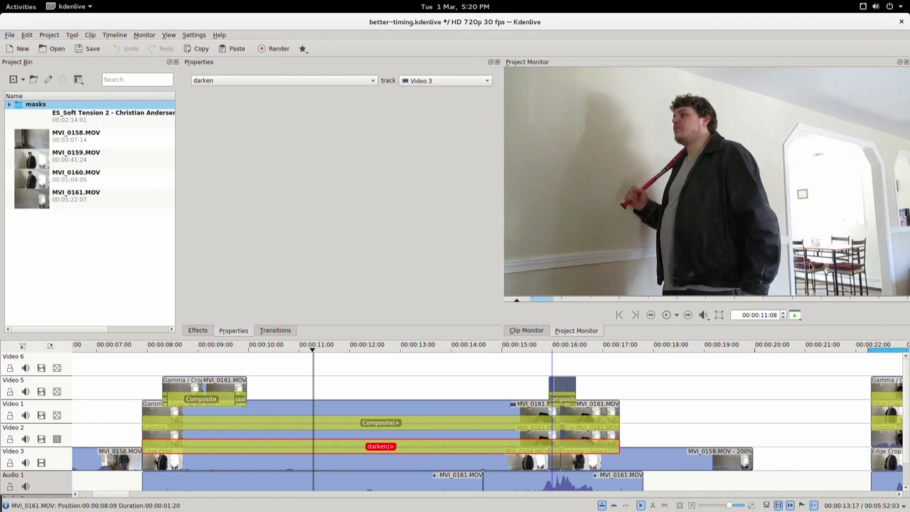
{"action": "left_click", "coordinate": [41, 439]}
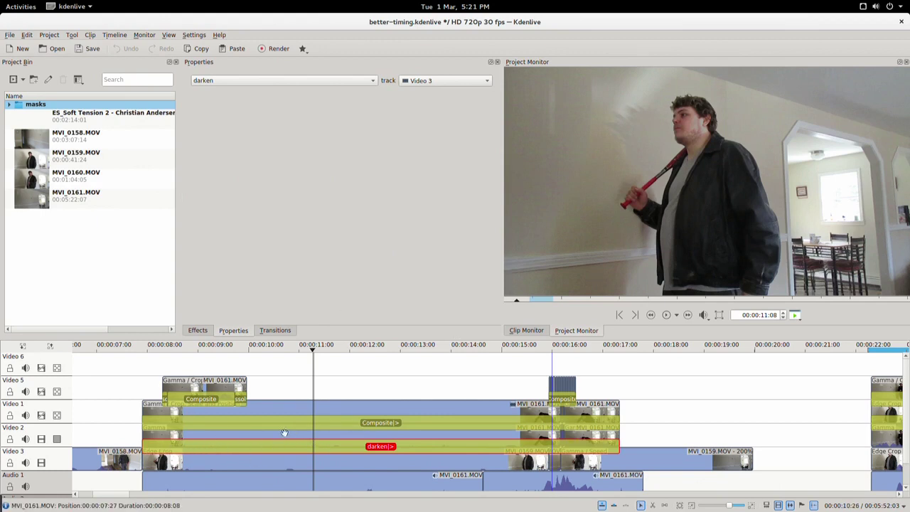
{"action": "left_click", "coordinate": [207, 435]}
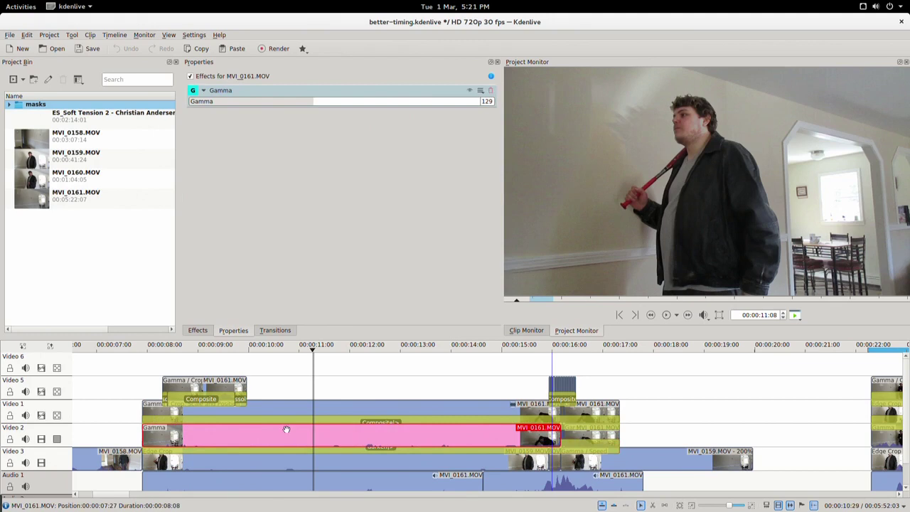
- Hide Video 3 and scrub the tackle section, leaving the preview at 00:00:14:26 black
{"action": "left_click", "coordinate": [41, 462]}
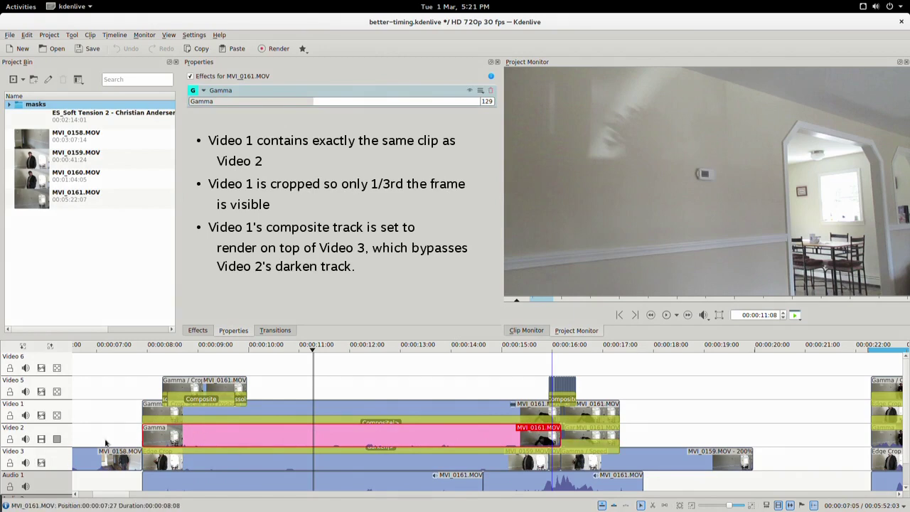
{"action": "mouse_move", "coordinate": [493, 388]}
{"action": "left_mouse_down"}
{"action": "mouse_move", "coordinate": [565, 389]}
{"action": "mouse_move", "coordinate": [495, 389]}
{"action": "left_mouse_up"}
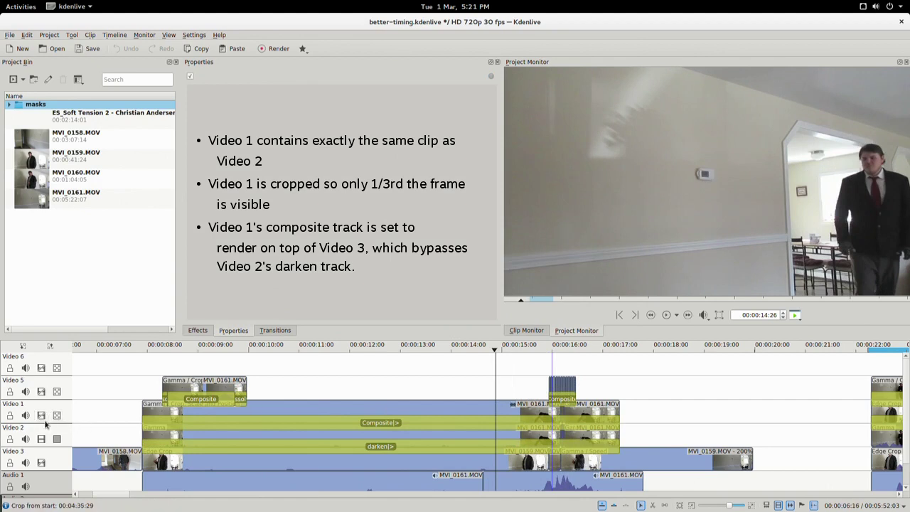
- Turn the track pictures back on and scrub to 00:00:15:27, showing the batter beside the suited man
{"action": "left_click", "coordinate": [40, 438]}
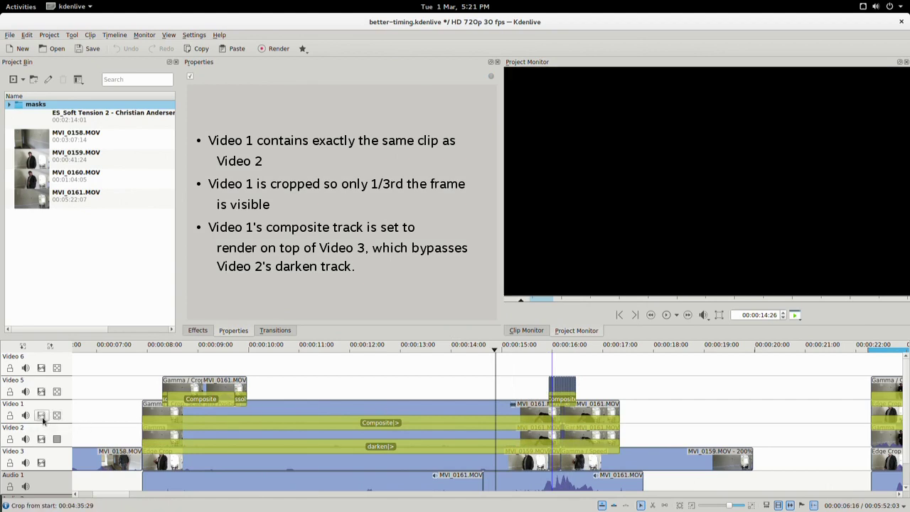
{"action": "left_click", "coordinate": [41, 416]}
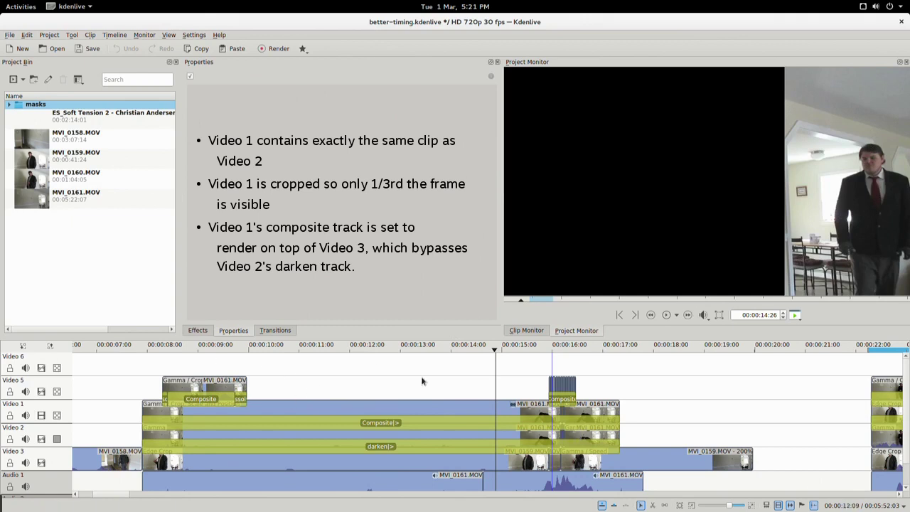
{"action": "left_click_drag", "start_coordinate": [503, 385], "coordinate": [547, 388]}
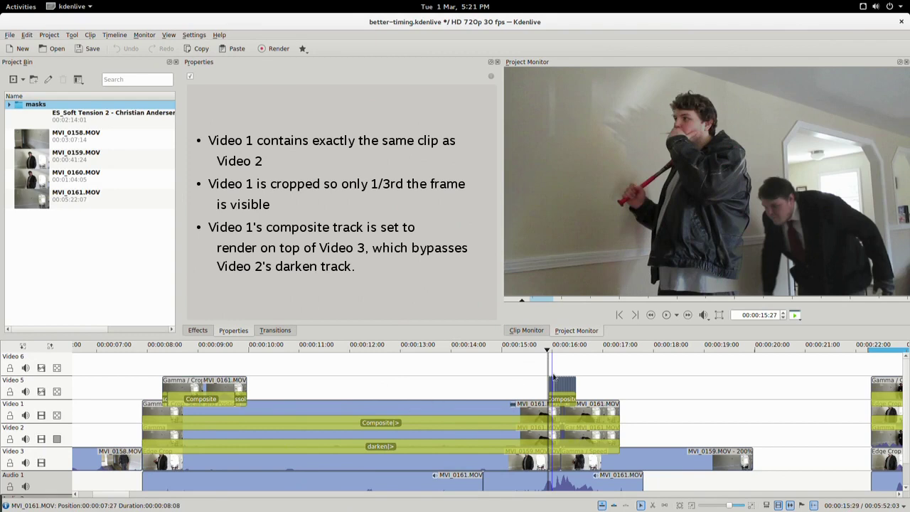
{"action": "left_click", "coordinate": [558, 370]}
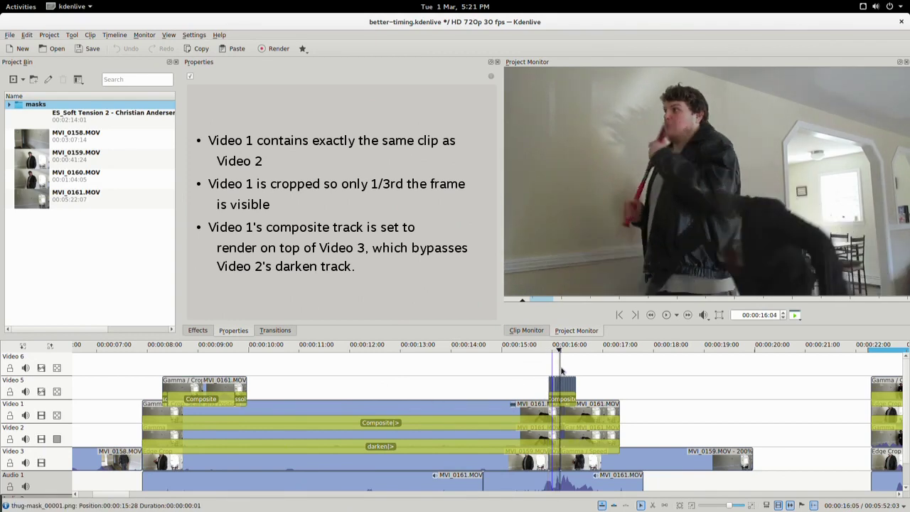
{"action": "mouse_move", "coordinate": [561, 371]}
{"action": "left_mouse_down"}
{"action": "mouse_move", "coordinate": [577, 371]}
{"action": "mouse_move", "coordinate": [552, 377]}
{"action": "mouse_move", "coordinate": [564, 377]}
{"action": "left_mouse_up"}
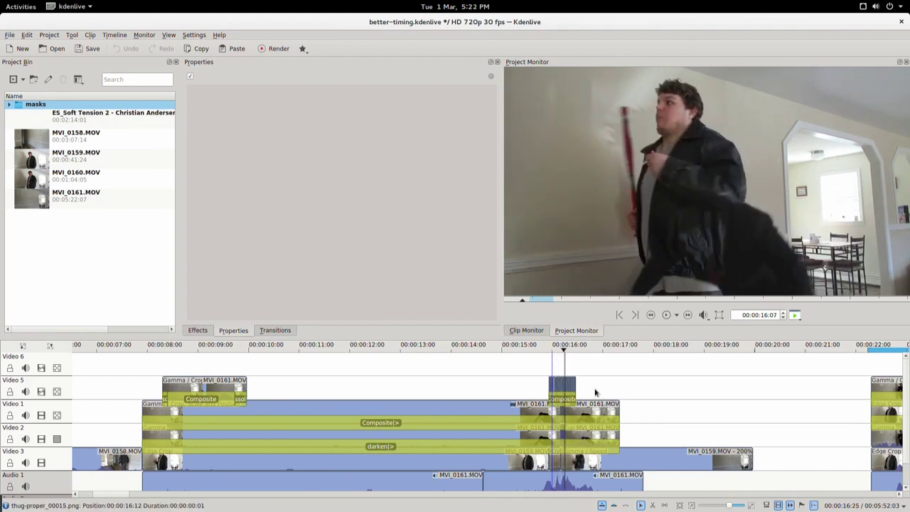
{"action": "scroll", "coordinate": [595, 393], "scroll_direction": "up", "scroll_amount": 3}
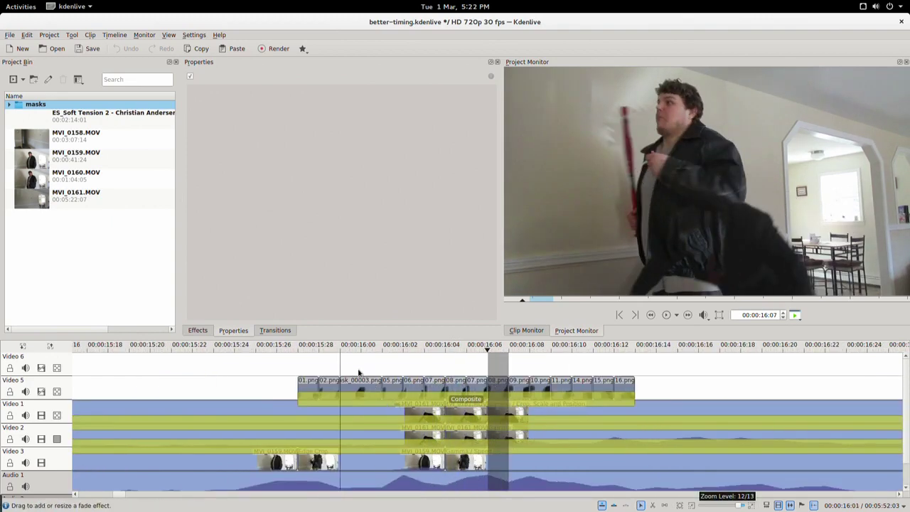
{"action": "left_click_drag", "start_coordinate": [323, 365], "coordinate": [394, 367]}
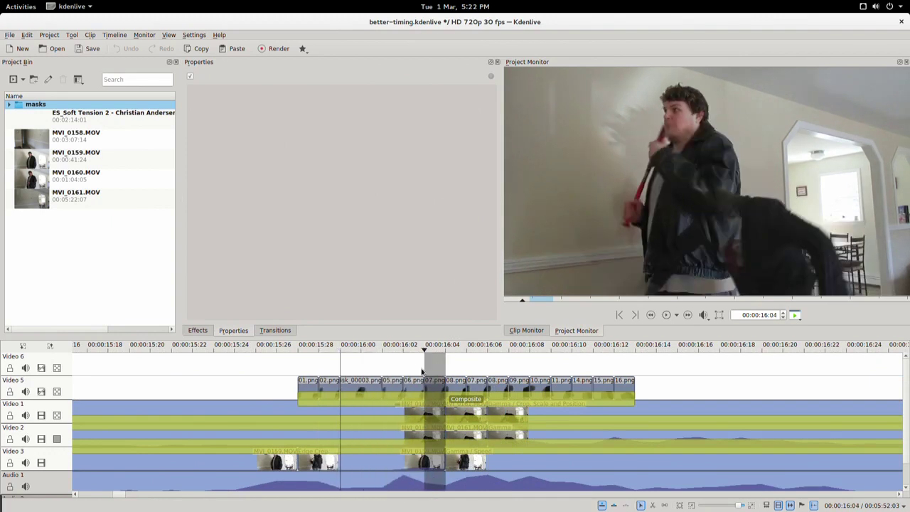
{"action": "key", "text": "Right"}
{"action": "key", "text": "Left"}
{"action": "key", "text": "Left"}
{"action": "key", "text": "Left"}
{"action": "key", "text": "Left"}
{"action": "key", "text": "Left"}
{"action": "key", "text": "Left"}
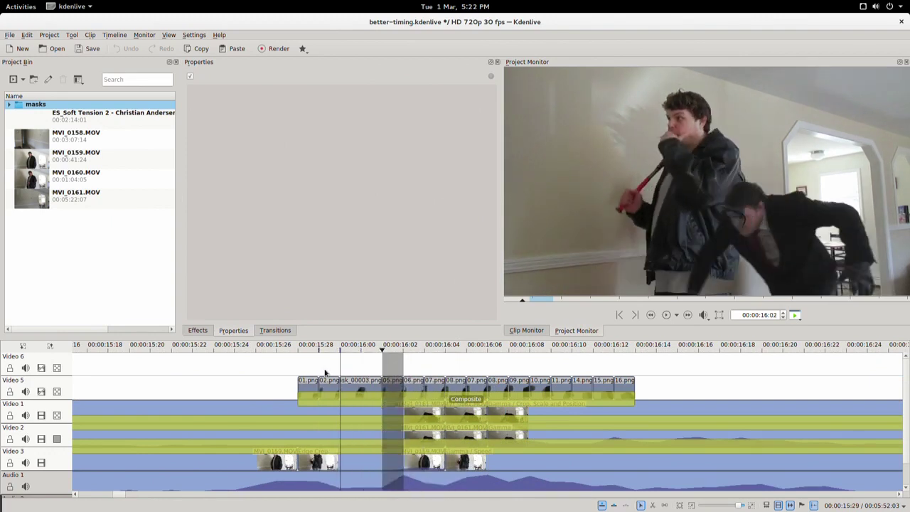
{"action": "left_click", "coordinate": [169, 376]}
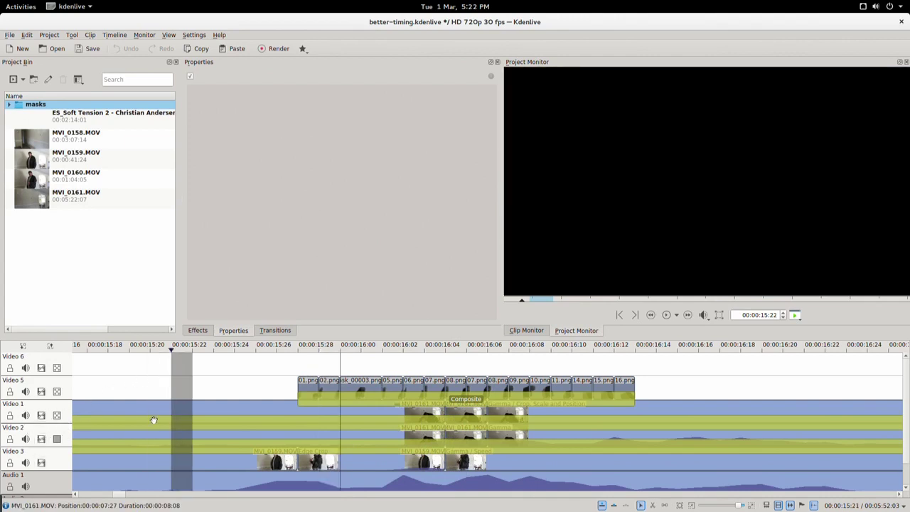
{"action": "left_click", "coordinate": [297, 373]}
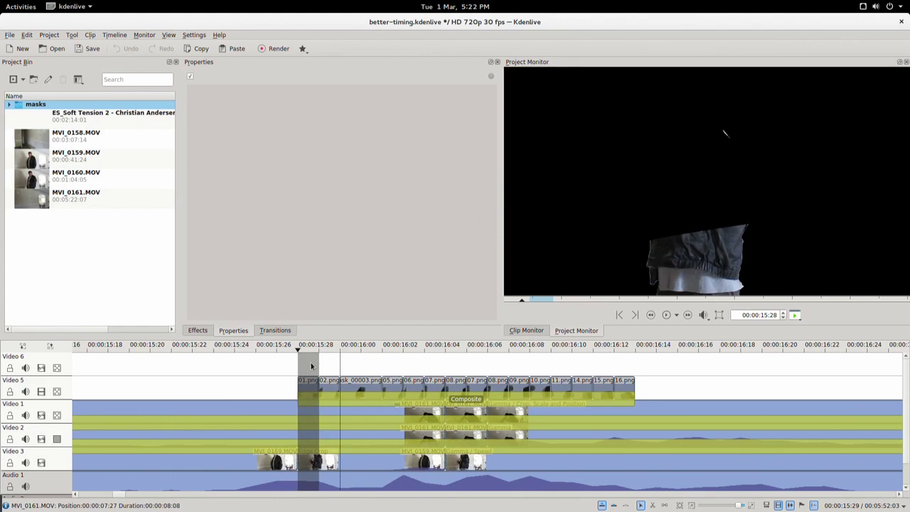
{"action": "left_click_drag", "start_coordinate": [312, 368], "coordinate": [426, 369]}
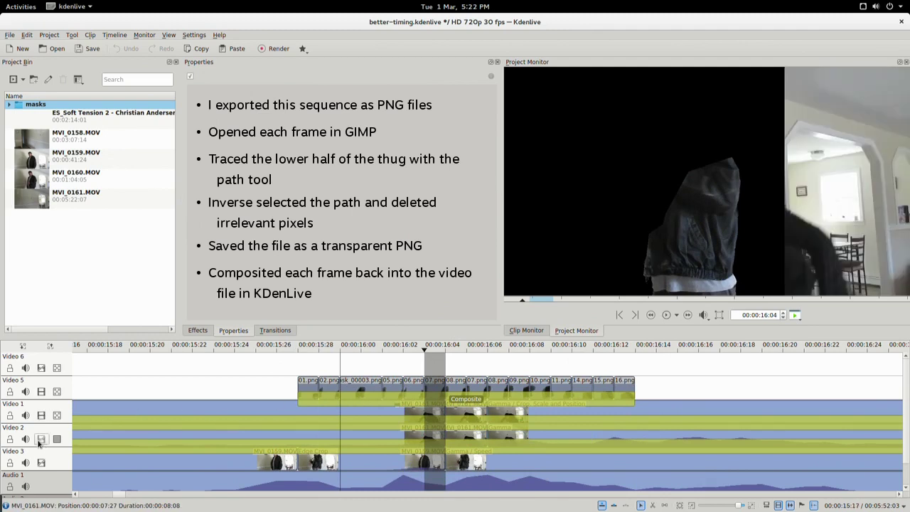
{"action": "left_click", "coordinate": [282, 371]}
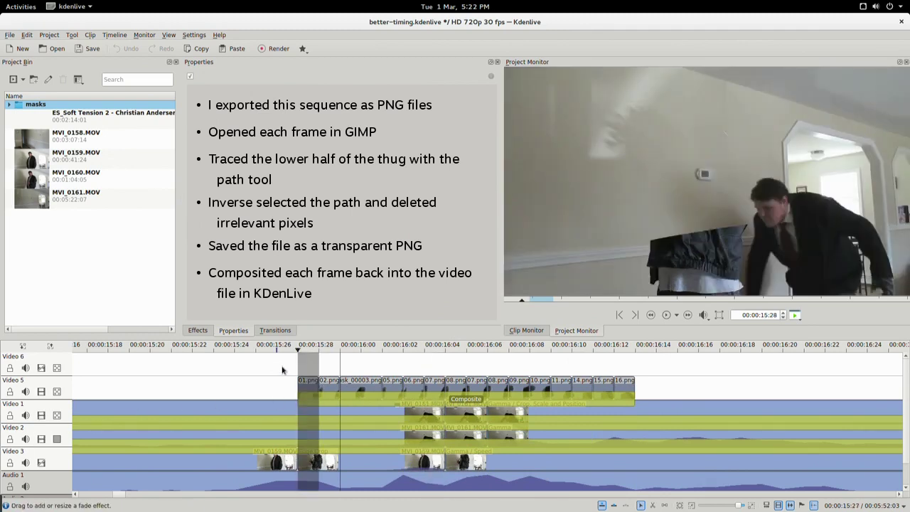
{"action": "left_click_drag", "start_coordinate": [282, 370], "coordinate": [643, 384]}
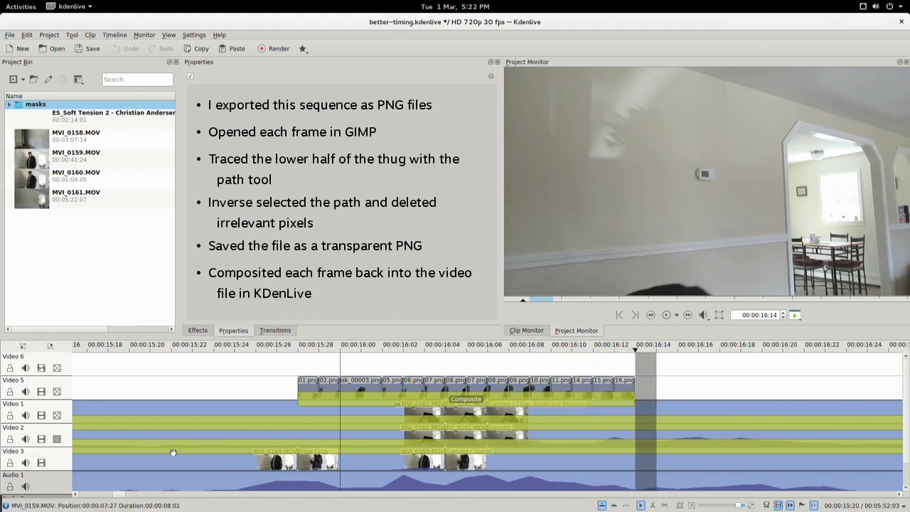
{"action": "left_click_drag", "start_coordinate": [488, 360], "coordinate": [405, 372]}
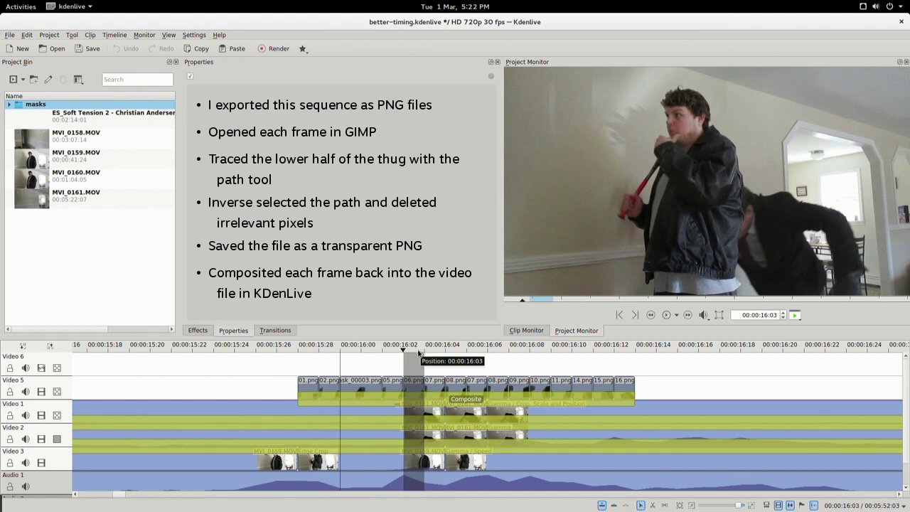
{"action": "left_click_drag", "start_coordinate": [419, 353], "coordinate": [675, 365]}
- Zoom in around 00:00:15:24 and scrub through the first mask frames near 00:00:16:01
{"action": "key", "text": "minus"}
{"action": "key", "text": "minus"}
{"action": "key", "text": "minus"}
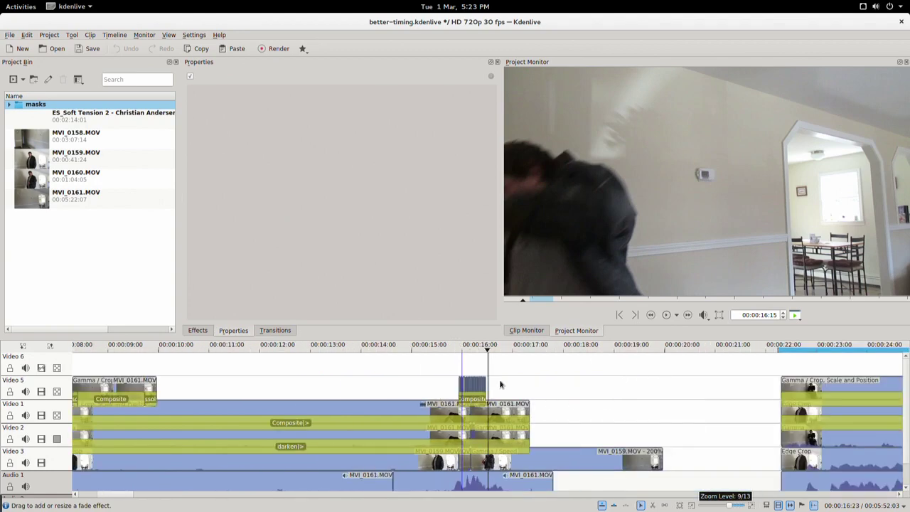
{"action": "left_click", "coordinate": [472, 371]}
{"action": "key", "text": "ctrl+plus"}
{"action": "key", "text": "ctrl+plus"}
{"action": "key", "text": "ctrl+plus"}
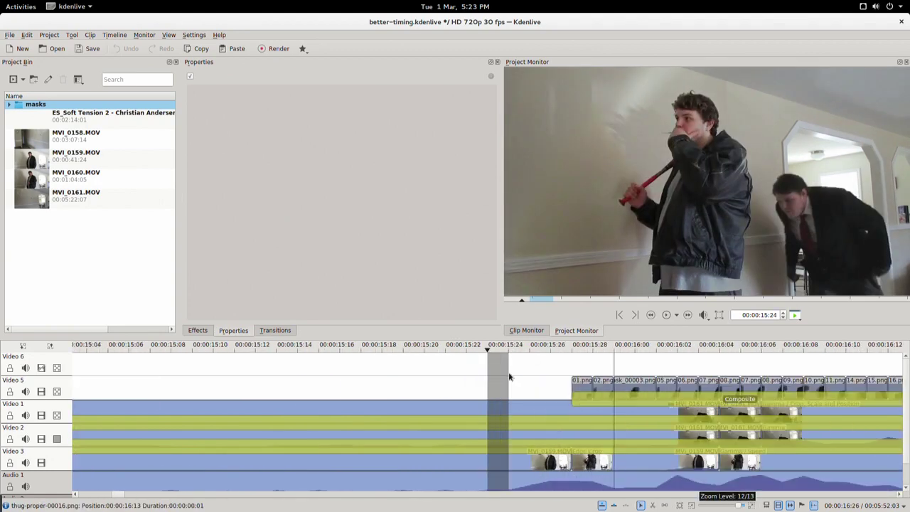
{"action": "scroll", "coordinate": [535, 382], "scroll_direction": "down", "scroll_amount": 5}
{"action": "left_click_drag", "start_coordinate": [184, 365], "coordinate": [138, 357]}
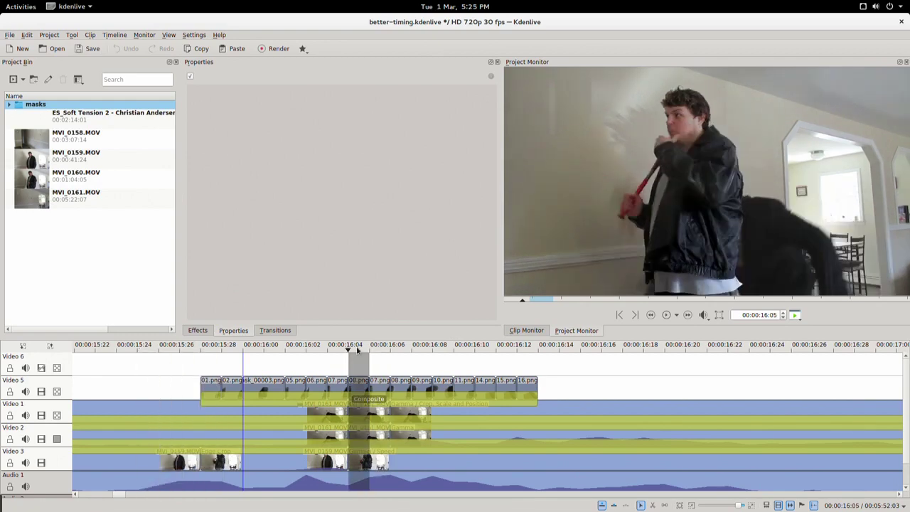
{"action": "left_click_drag", "start_coordinate": [357, 348], "coordinate": [283, 364]}
- Play the hallway scene from 00:00:05:13, then bring up the recent-projects list
{"action": "scroll", "coordinate": [310, 406], "scroll_direction": "down", "scroll_amount": 4}
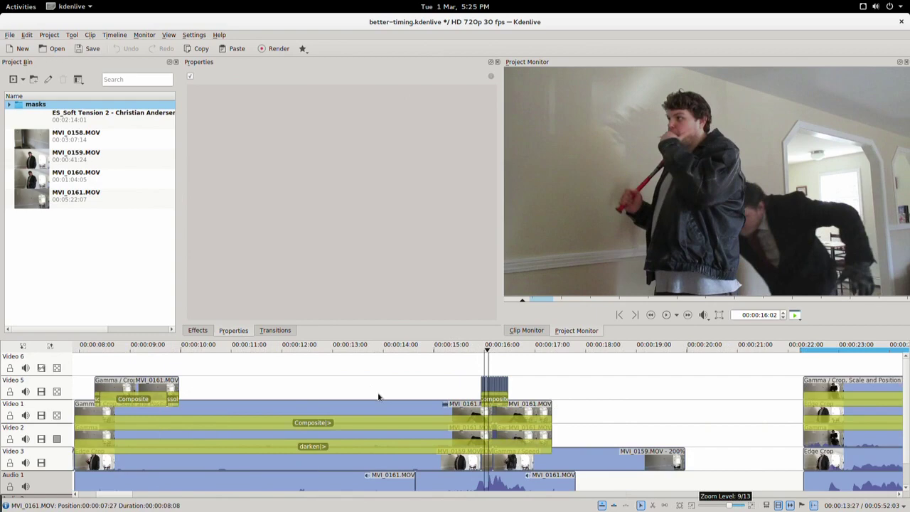
{"action": "scroll", "coordinate": [400, 396], "scroll_direction": "down", "scroll_amount": 2}
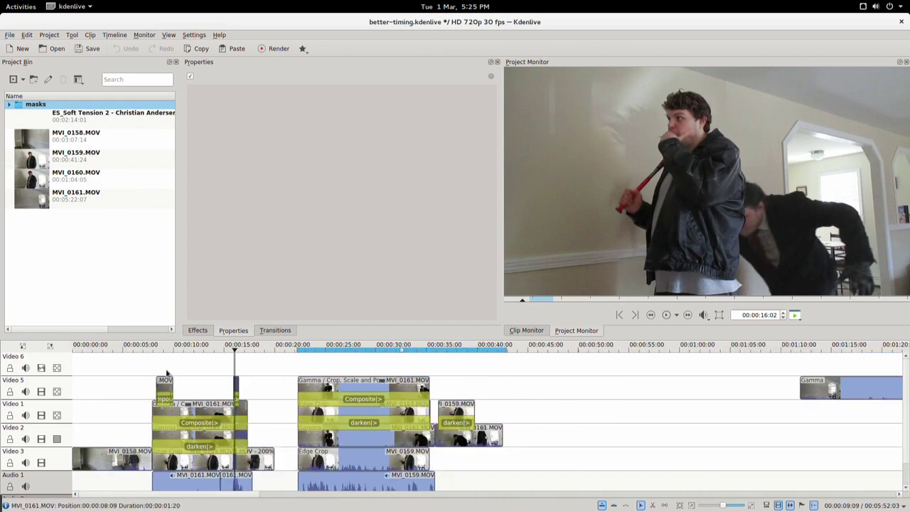
{"action": "left_click", "coordinate": [127, 382]}
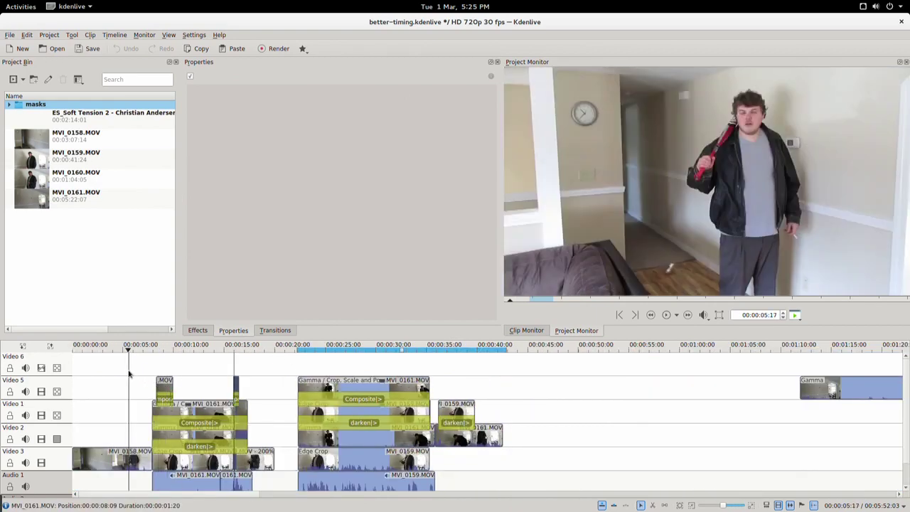
{"action": "key", "text": "space"}
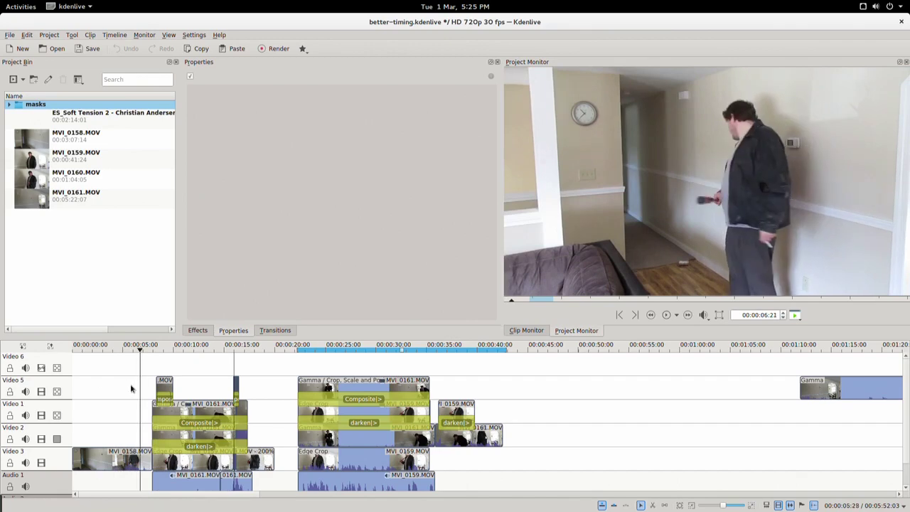
{"action": "left_click", "coordinate": [9, 35]}
- Load hitman-go-2.kdenlive from the File > Open Recent submenu
{"action": "mouse_move", "coordinate": [35, 67]}
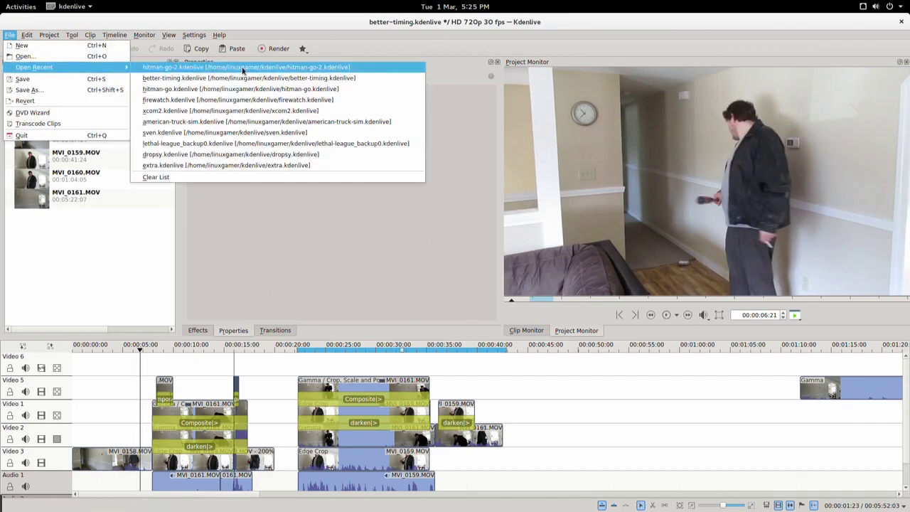
{"action": "left_click", "coordinate": [213, 67]}
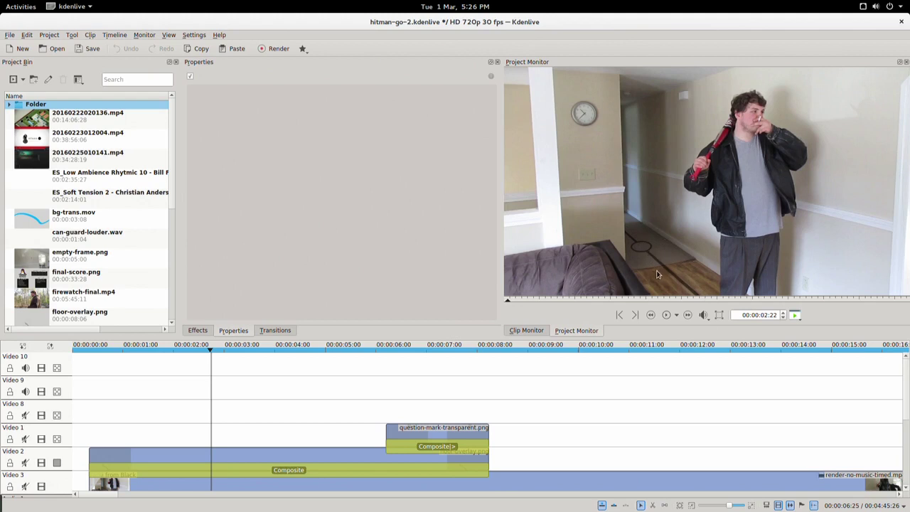
{"action": "scroll", "coordinate": [628, 266], "scroll_direction": "down", "scroll_amount": 5}
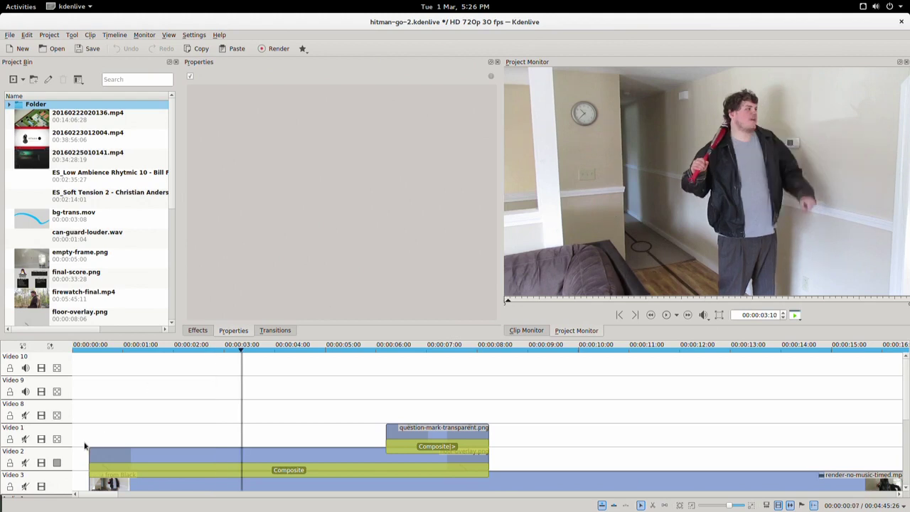
{"action": "right_click", "coordinate": [618, 167]}
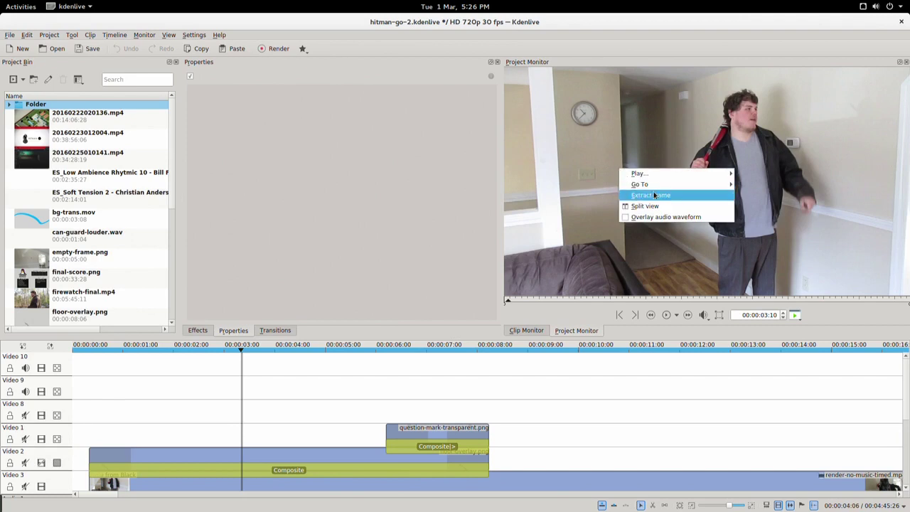
{"action": "left_click", "coordinate": [532, 199]}
{"action": "scroll", "coordinate": [533, 200], "scroll_direction": "down", "scroll_amount": 10}
{"action": "scroll", "coordinate": [430, 382], "scroll_direction": "down", "scroll_amount": 4}
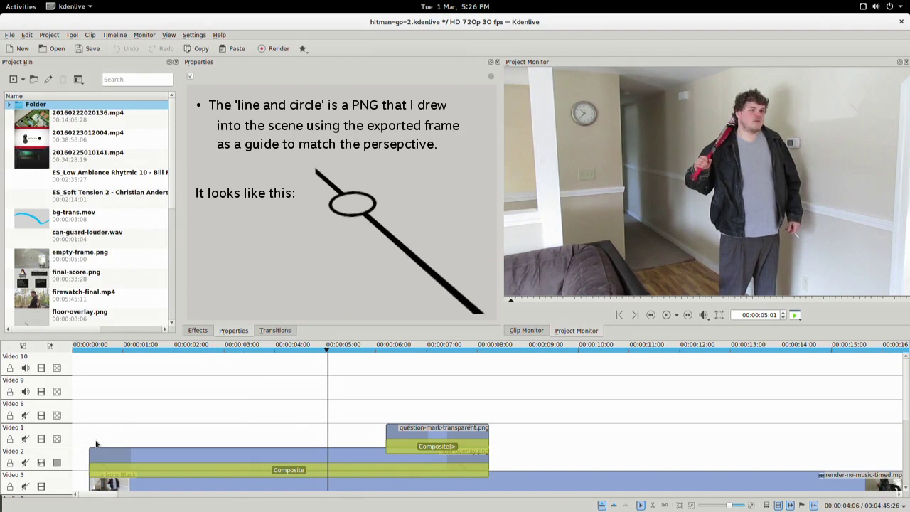
{"action": "left_click", "coordinate": [41, 486]}
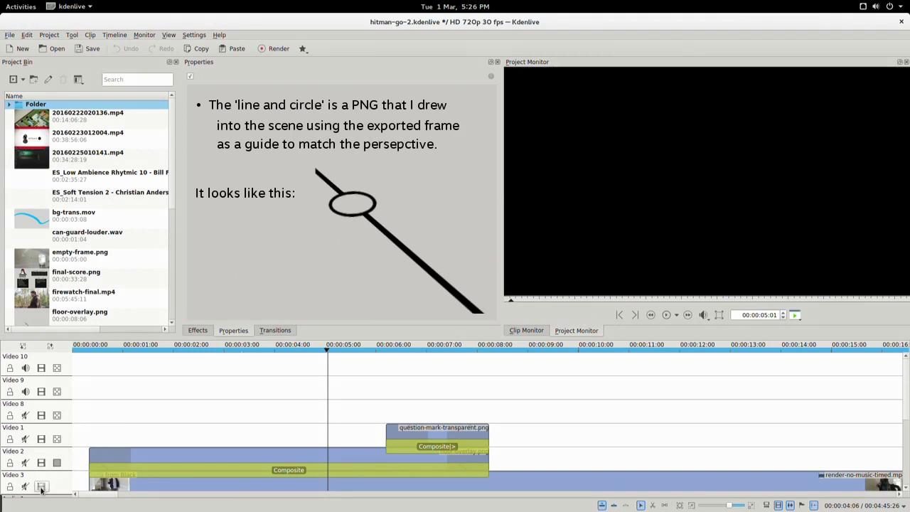
{"action": "left_click", "coordinate": [41, 486]}
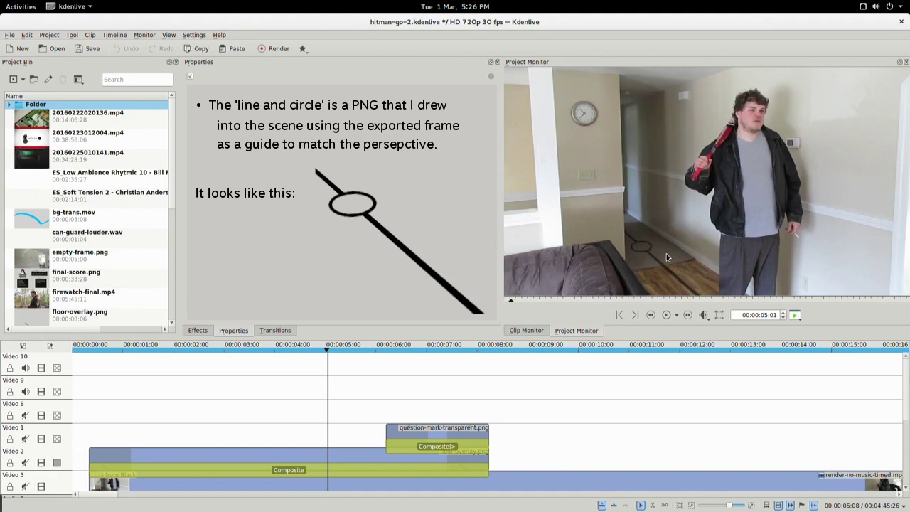
{"action": "left_click", "coordinate": [380, 392]}
{"action": "left_click_drag", "start_coordinate": [386, 393], "coordinate": [424, 392]}
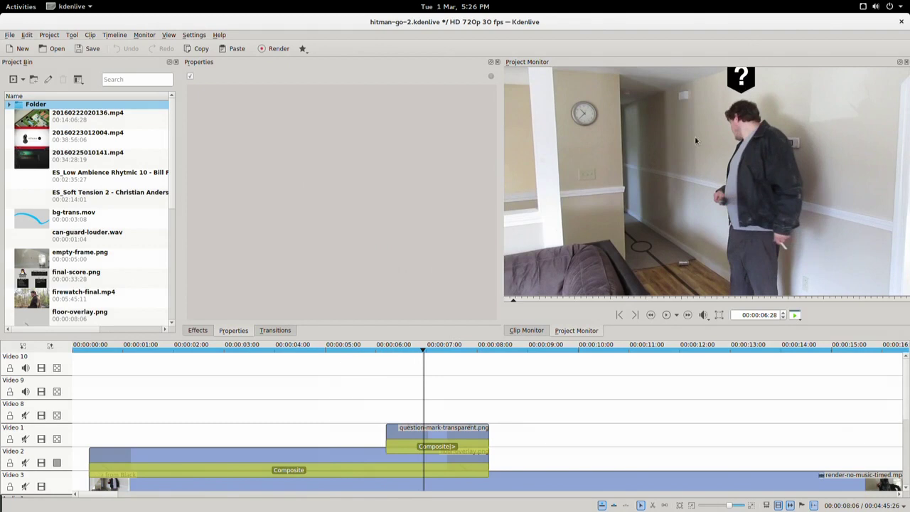
{"action": "mouse_move", "coordinate": [429, 360]}
{"action": "left_mouse_down"}
{"action": "mouse_move", "coordinate": [425, 351]}
{"action": "mouse_move", "coordinate": [442, 352]}
{"action": "mouse_move", "coordinate": [425, 378]}
{"action": "left_mouse_up"}
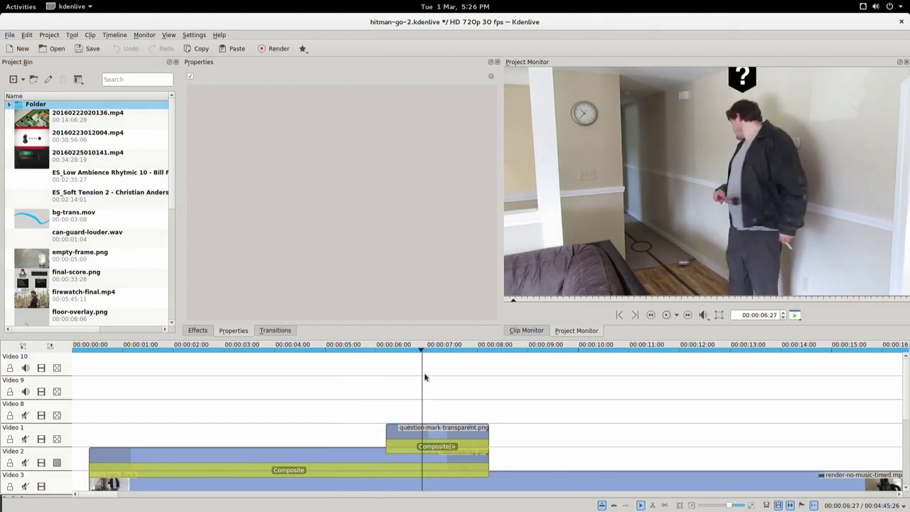
{"action": "left_click", "coordinate": [412, 449]}
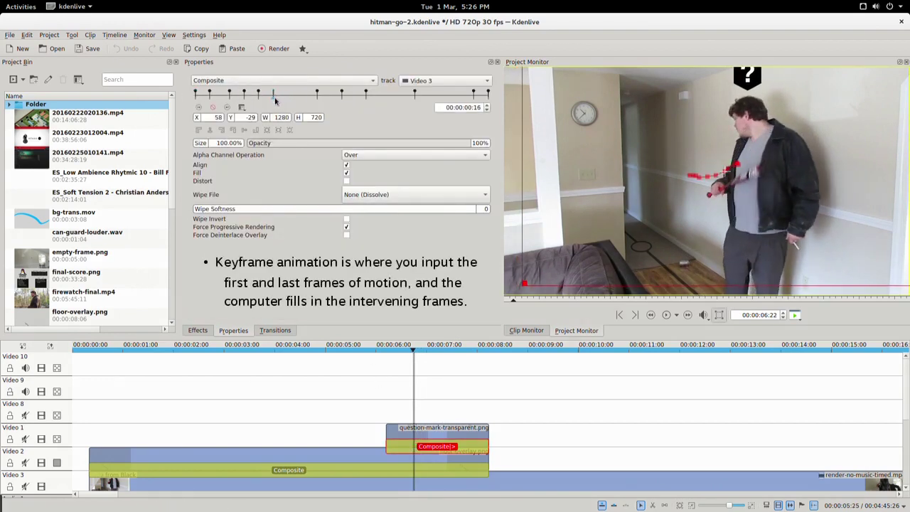
{"action": "left_click", "coordinate": [327, 414]}
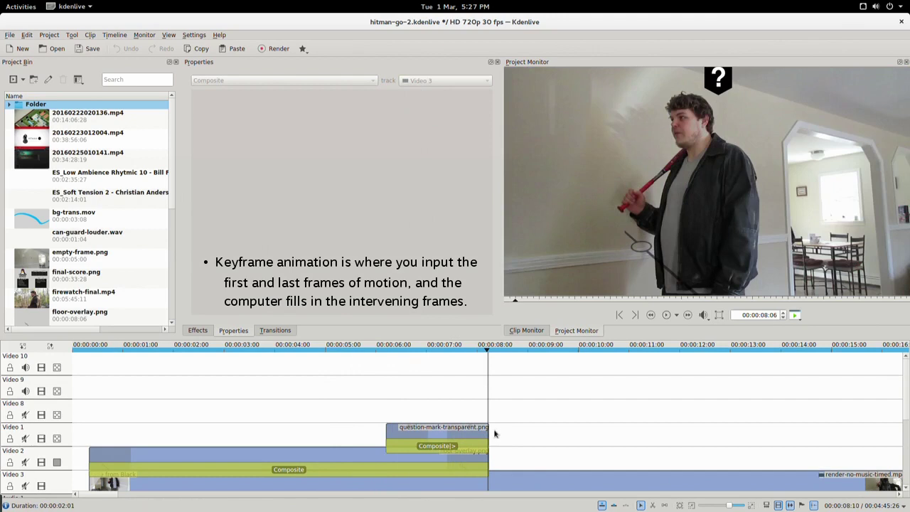
- Trim one frame off the question-mark and floor-overlay clips so they last 00:00:02:01
{"action": "scroll", "coordinate": [514, 441], "scroll_direction": "up", "scroll_amount": 5, "text": "ctrl"}
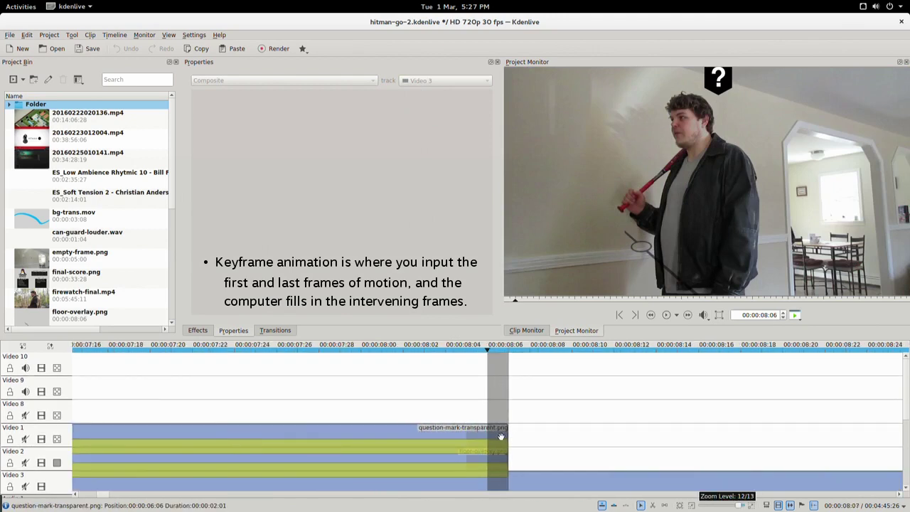
{"action": "left_click_drag", "start_coordinate": [507, 436], "coordinate": [487, 463]}
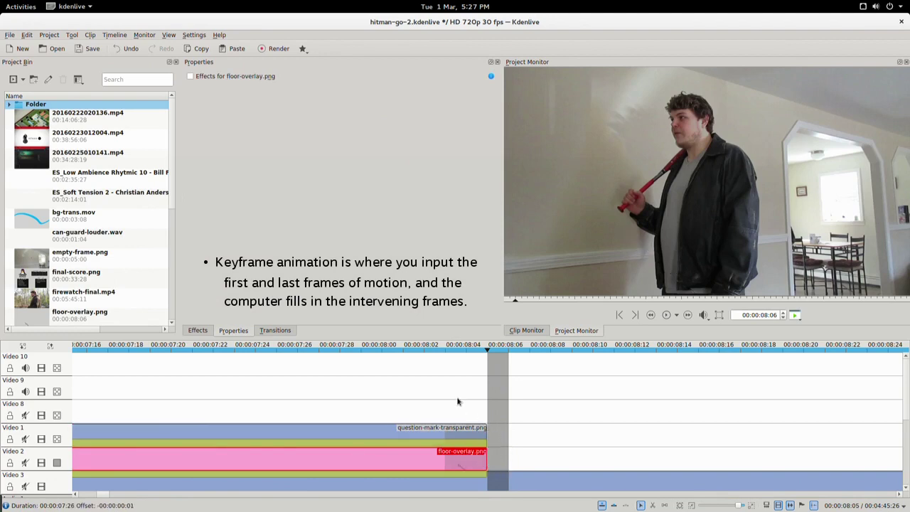
{"action": "scroll", "coordinate": [430, 405], "scroll_direction": "down", "scroll_amount": 4}
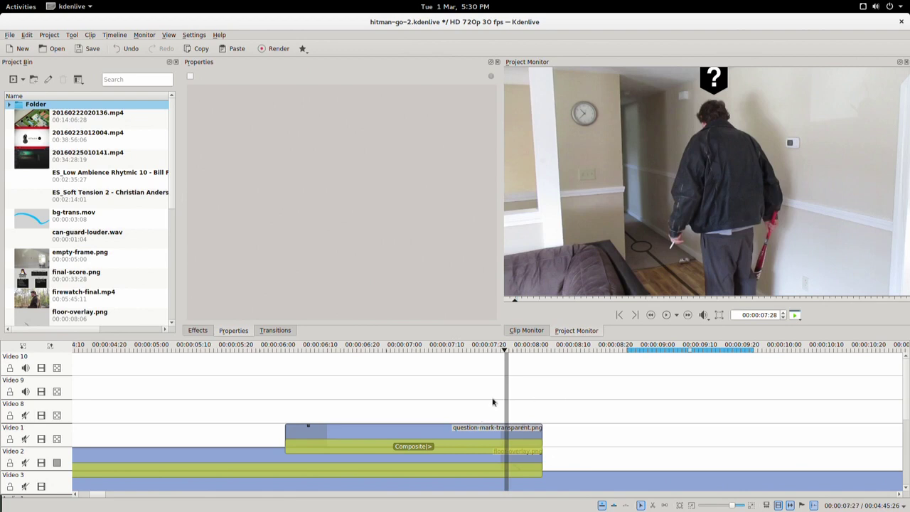
{"action": "scroll", "coordinate": [192, 420], "scroll_direction": "down", "scroll_amount": 1}
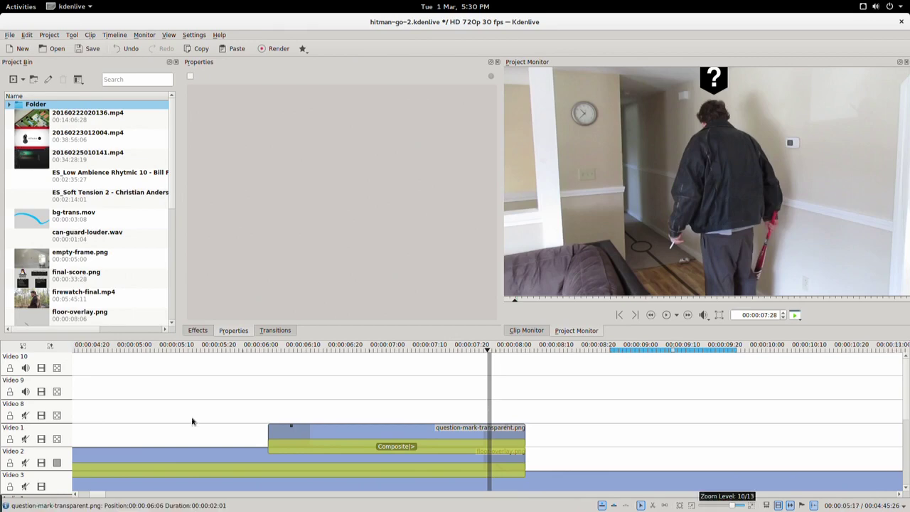